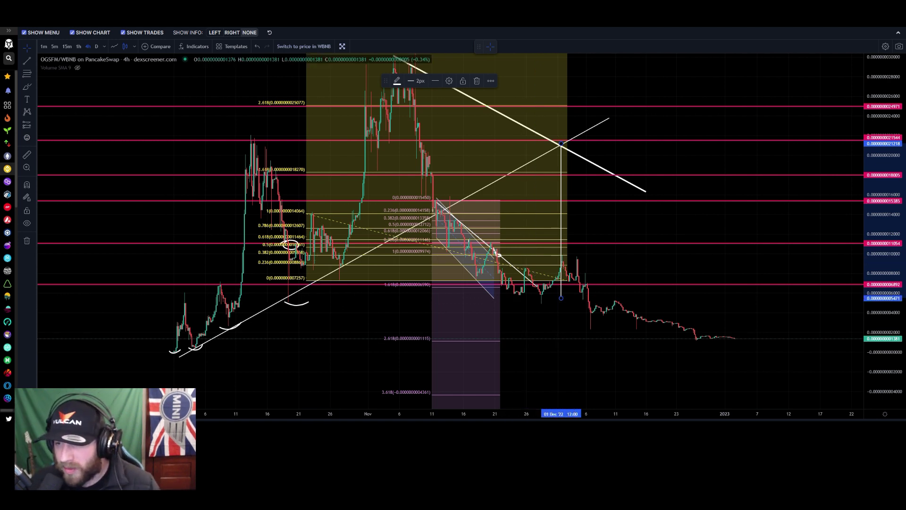
Mark the late November to early December support zone and the early October peak with freehand circles at the lowest pink line.
{"action": "left_click", "coordinate": [27, 86]}
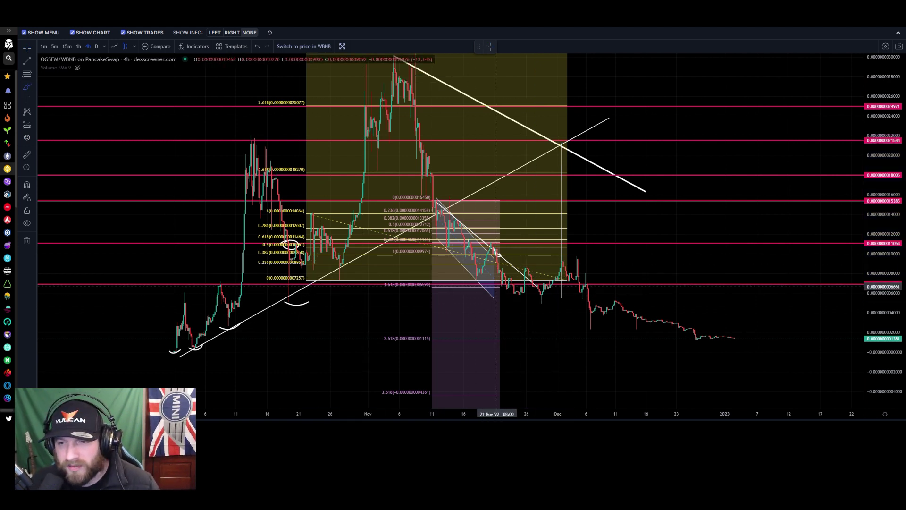
{"action": "mouse_move", "coordinate": [497, 286]}
{"action": "left_mouse_down"}
{"action": "mouse_move", "coordinate": [597, 282]}
{"action": "mouse_move", "coordinate": [502, 279]}
{"action": "mouse_move", "coordinate": [580, 293]}
{"action": "left_mouse_up"}
{"action": "left_click_drag", "start_coordinate": [208, 276], "coordinate": [233, 288]}
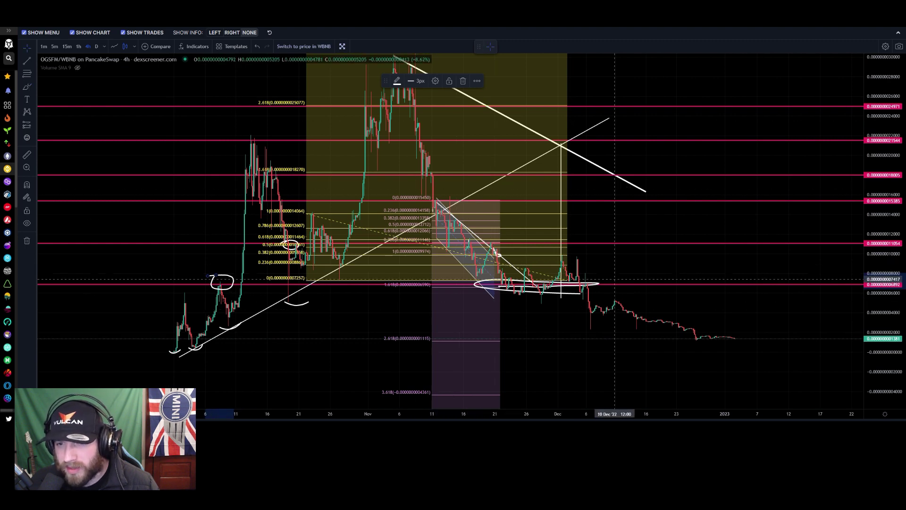
Examine the price decline below the lowest pink horizontal line and the existing Fibonacci levels, including the 2.618 extension.
{"action": "left_click_drag", "start_coordinate": [649, 270], "coordinate": [644, 246]}
{"action": "left_click_drag", "start_coordinate": [882, 330], "coordinate": [881, 232]}
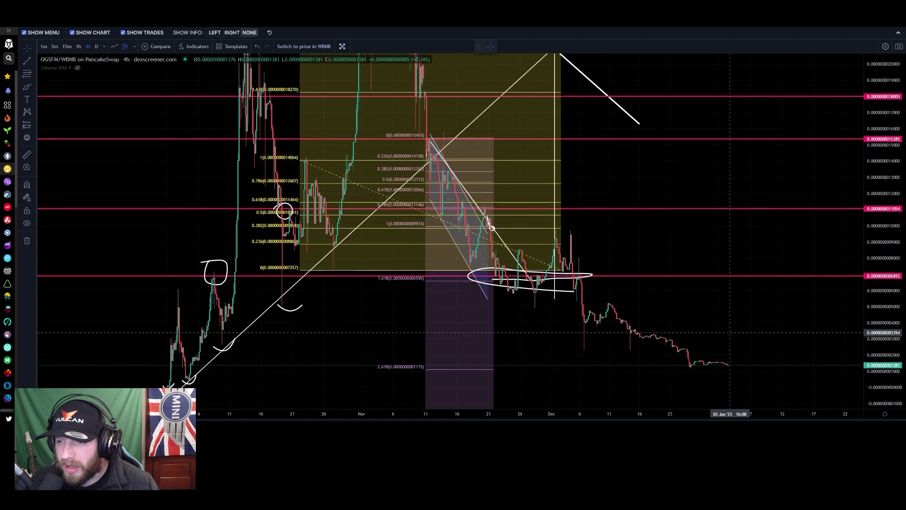
{"action": "left_click_drag", "start_coordinate": [739, 339], "coordinate": [698, 228]}
{"action": "left_click_drag", "start_coordinate": [882, 229], "coordinate": [882, 142]}
{"action": "left_click_drag", "start_coordinate": [701, 212], "coordinate": [676, 209]}
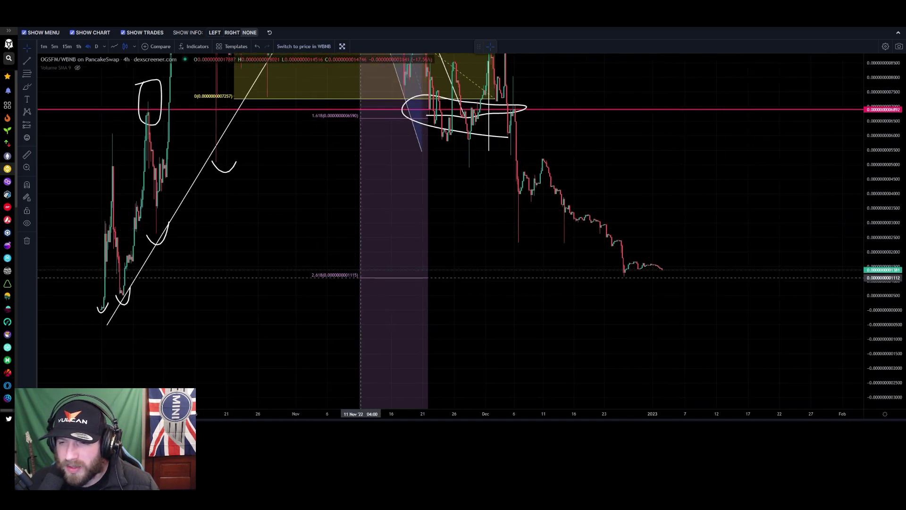
{"action": "left_click_drag", "start_coordinate": [302, 246], "coordinate": [400, 248]}
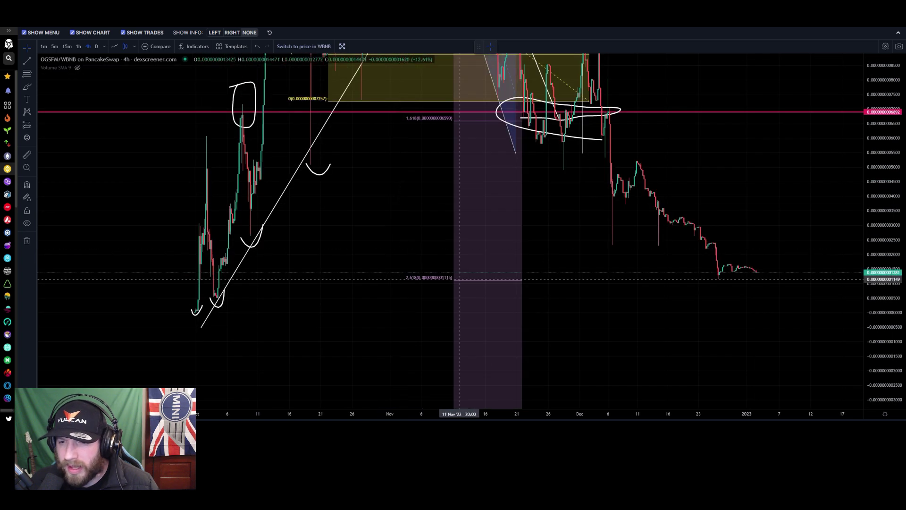
{"action": "left_click_drag", "start_coordinate": [344, 277], "coordinate": [396, 271]}
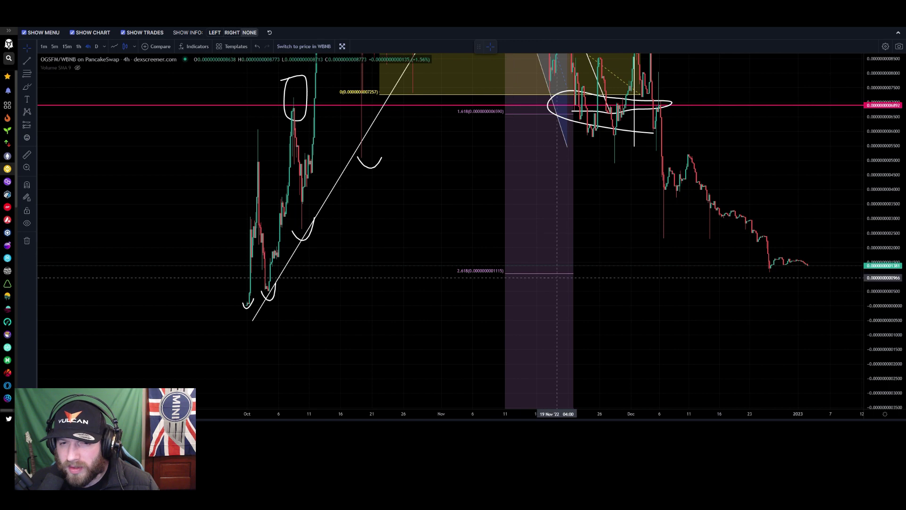
{"action": "left_click_drag", "start_coordinate": [548, 182], "coordinate": [514, 366]}
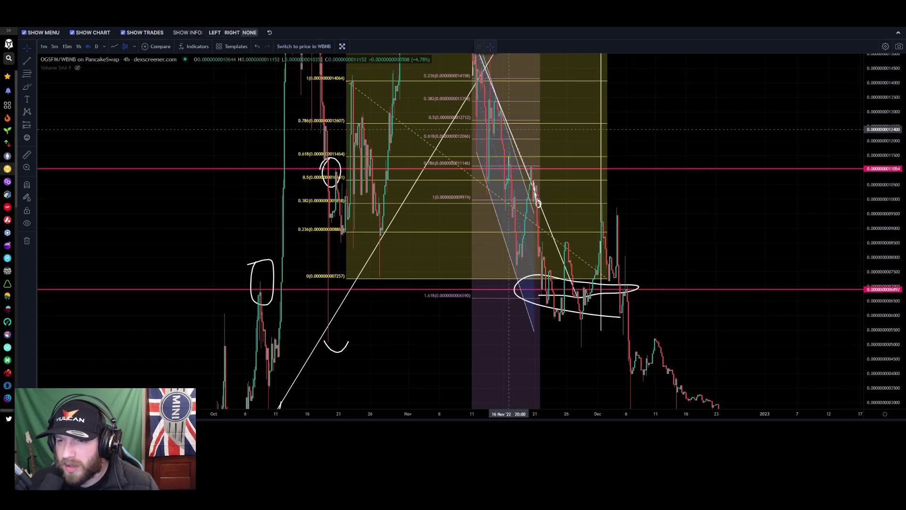
{"action": "left_click_drag", "start_coordinate": [491, 138], "coordinate": [414, 235]}
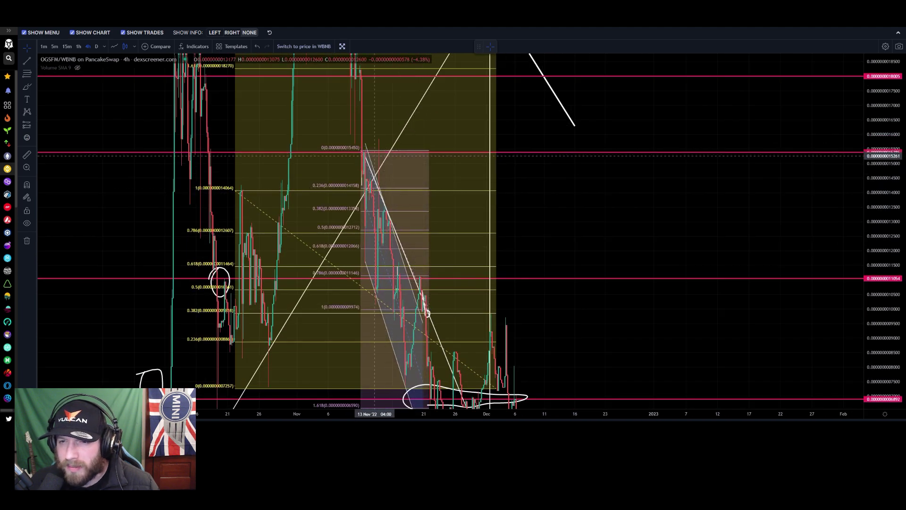
Delete the blue parallel channel over the mid-November decline.
{"action": "left_click", "coordinate": [373, 161]}
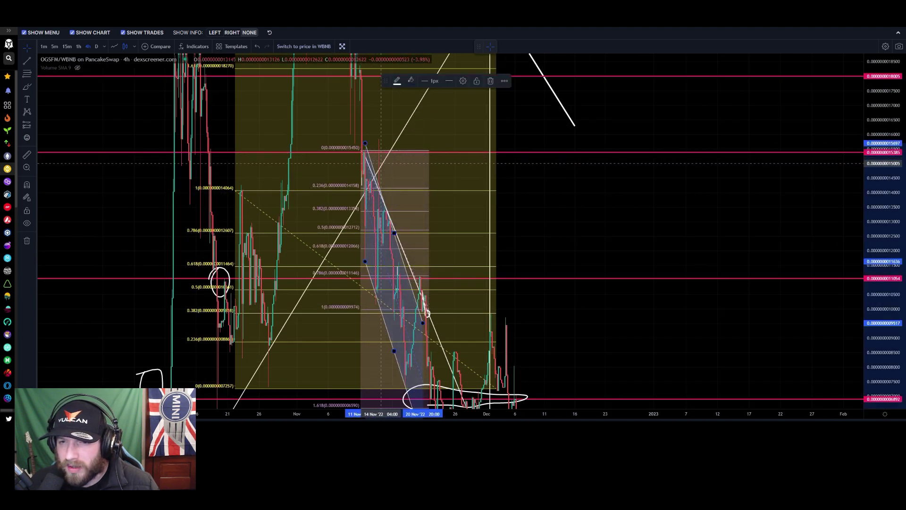
{"action": "key", "text": "Delete"}
{"action": "left_click", "coordinate": [392, 191]}
{"action": "left_click", "coordinate": [393, 194]}
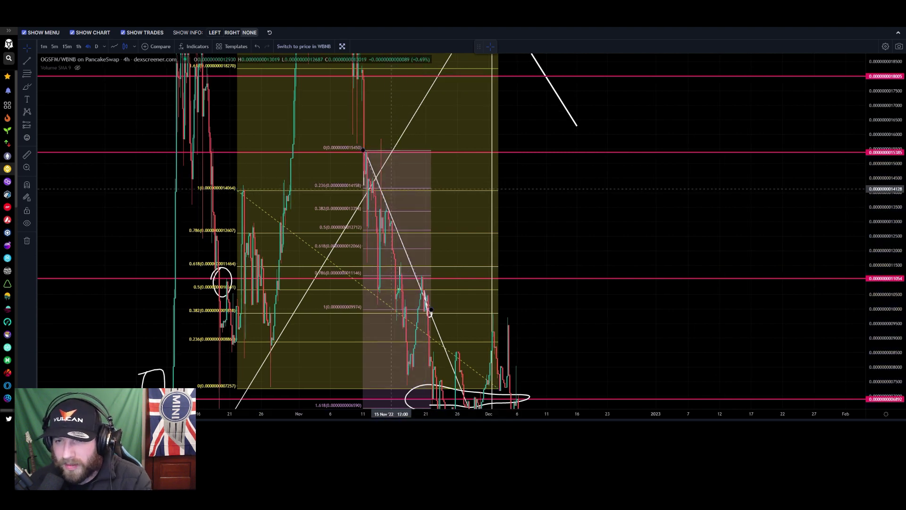
{"action": "left_click", "coordinate": [379, 191]}
{"action": "key", "text": "Delete"}
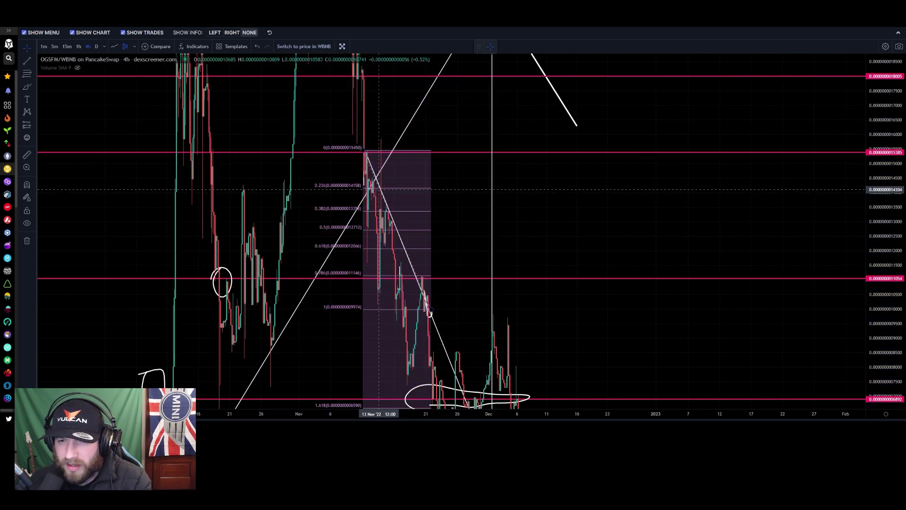
{"action": "key", "text": "ctrl+z"}
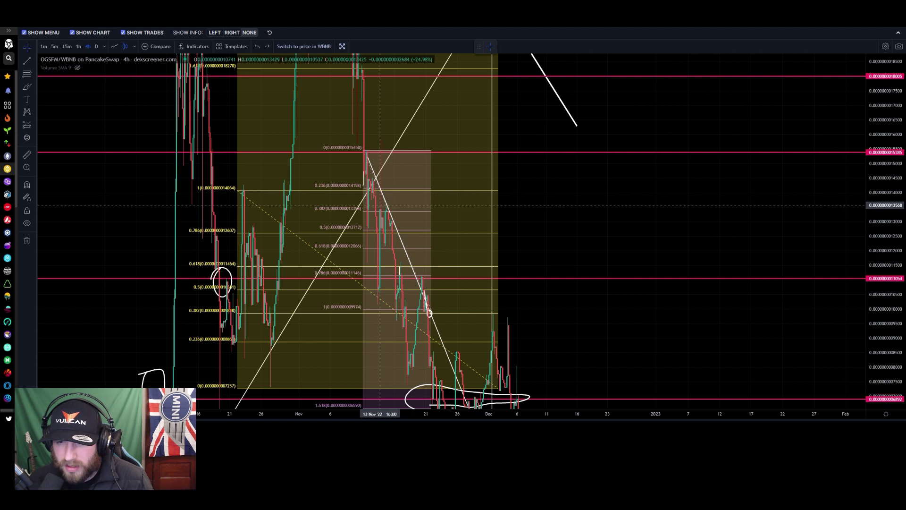
Delete the purple Fibonacci retracement over the November decline and the large yellow Fibonacci retracement behind it.
{"action": "left_click", "coordinate": [394, 188]}
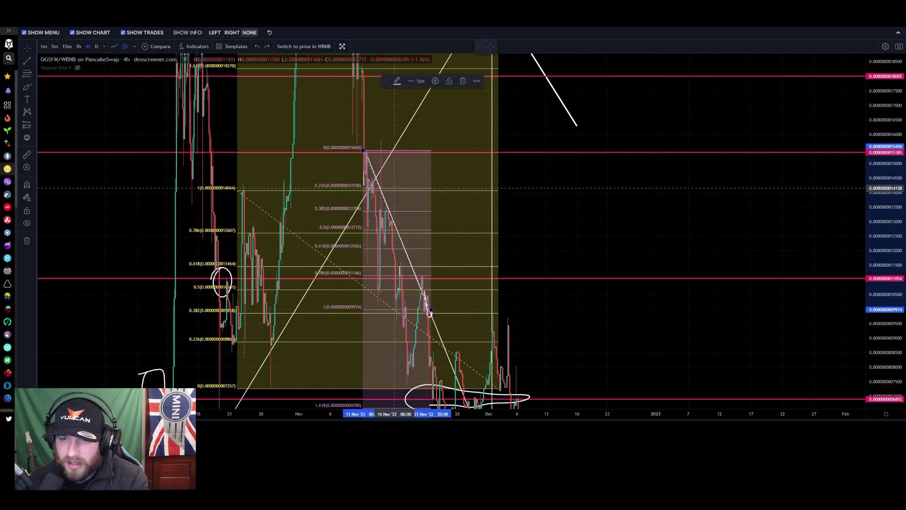
{"action": "key", "text": "Delete"}
{"action": "left_click", "coordinate": [356, 219]}
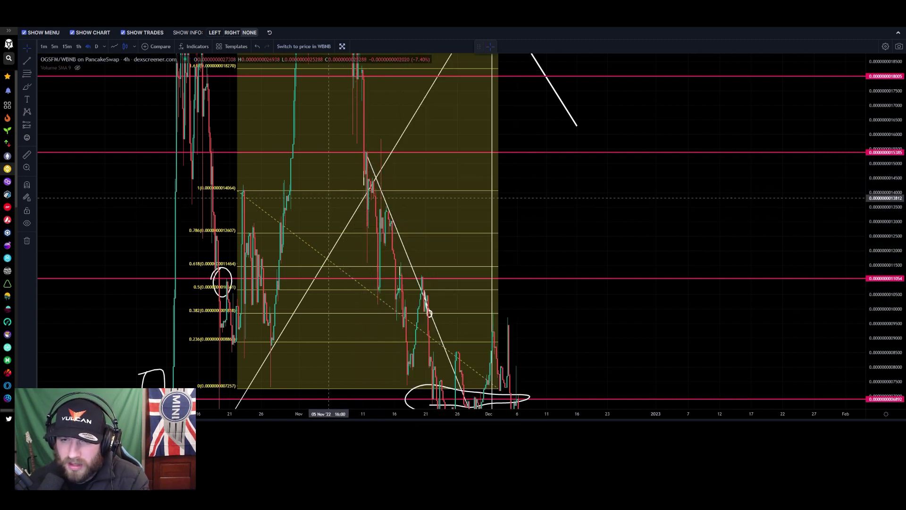
{"action": "left_click", "coordinate": [300, 236]}
{"action": "key", "text": "Delete"}
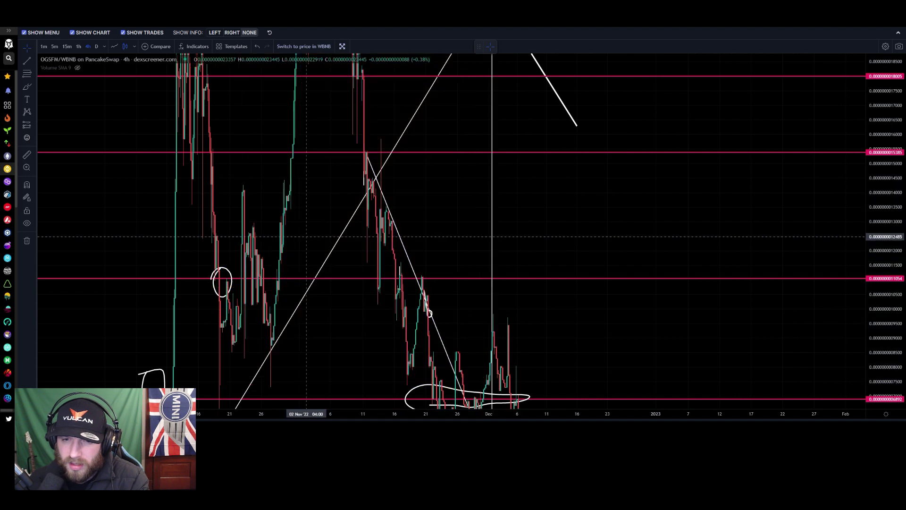
{"action": "left_click_drag", "start_coordinate": [884, 227], "coordinate": [884, 326]}
{"action": "scroll", "coordinate": [561, 309], "scroll_direction": "down", "scroll_amount": 5}
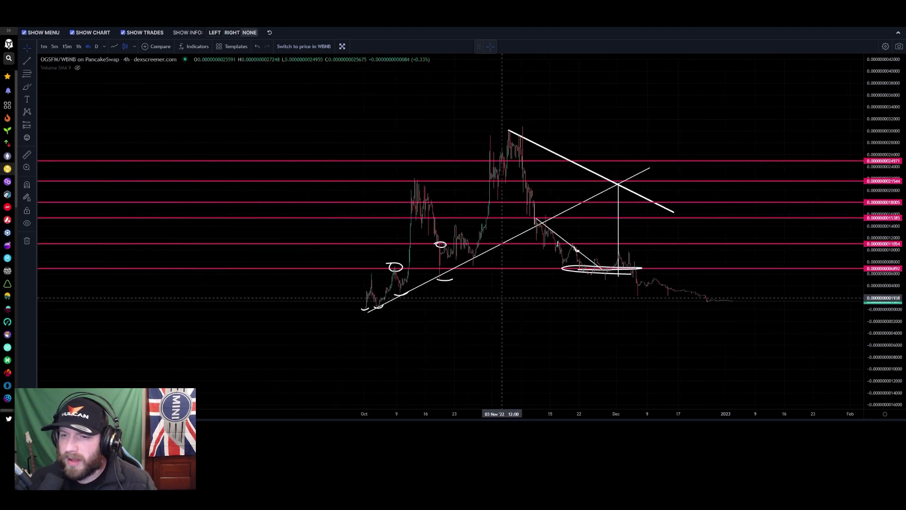
{"action": "left_click_drag", "start_coordinate": [533, 335], "coordinate": [436, 316]}
{"action": "left_click_drag", "start_coordinate": [878, 330], "coordinate": [878, 243]}
{"action": "left_click_drag", "start_coordinate": [584, 352], "coordinate": [527, 331]}
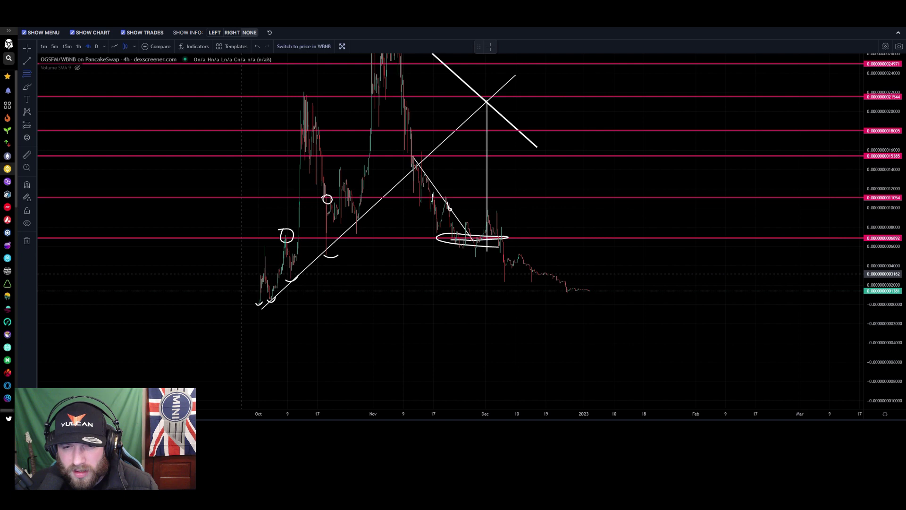
{"action": "left_click", "coordinate": [242, 274]}
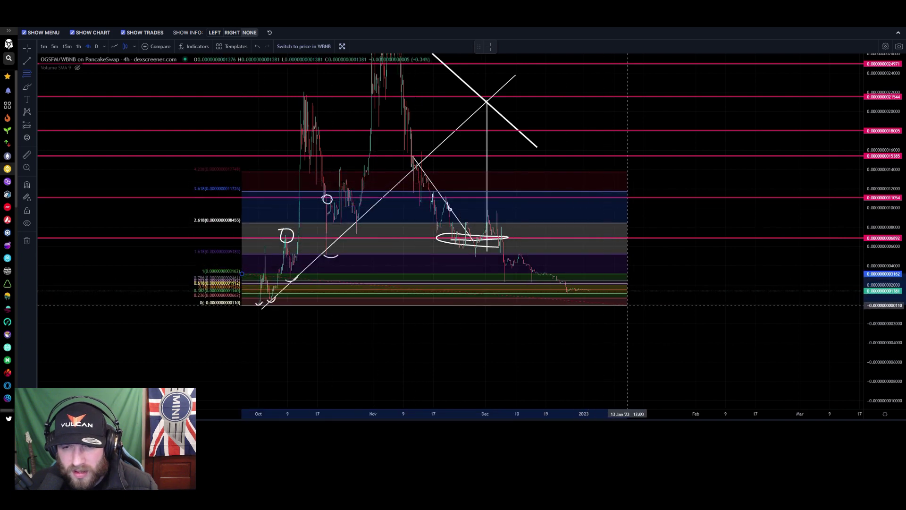
{"action": "key", "text": "Escape"}
Draw a Fibonacci retracement from the first early October peak down to just below the zero price level, extending to 23 Jan '23.
{"action": "mouse_move", "coordinate": [228, 182]}
{"action": "left_mouse_down"}
{"action": "mouse_move", "coordinate": [154, 198]}
{"action": "mouse_move", "coordinate": [134, 229]}
{"action": "left_mouse_up"}
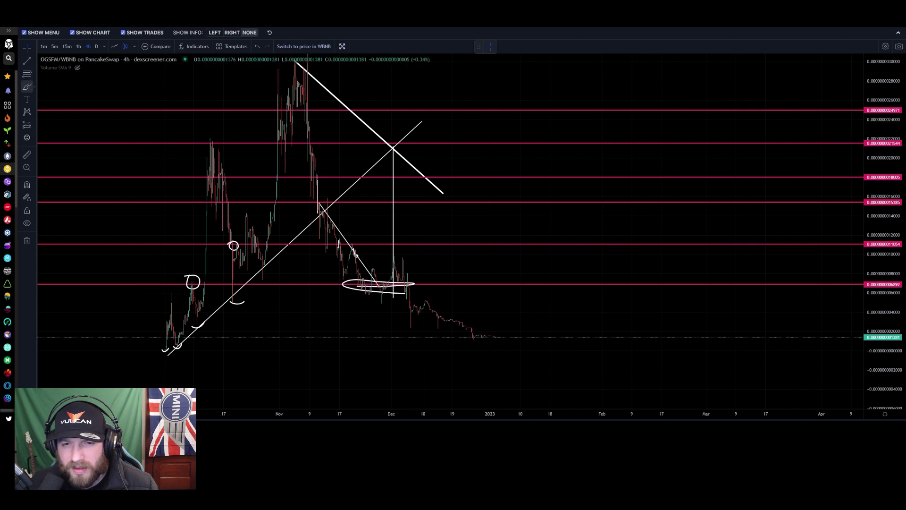
{"action": "left_click", "coordinate": [27, 73]}
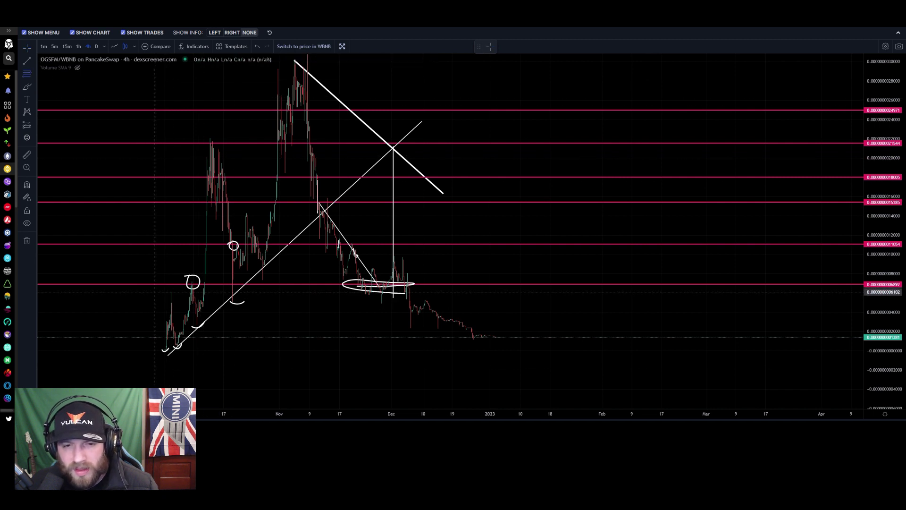
{"action": "left_click", "coordinate": [154, 291]}
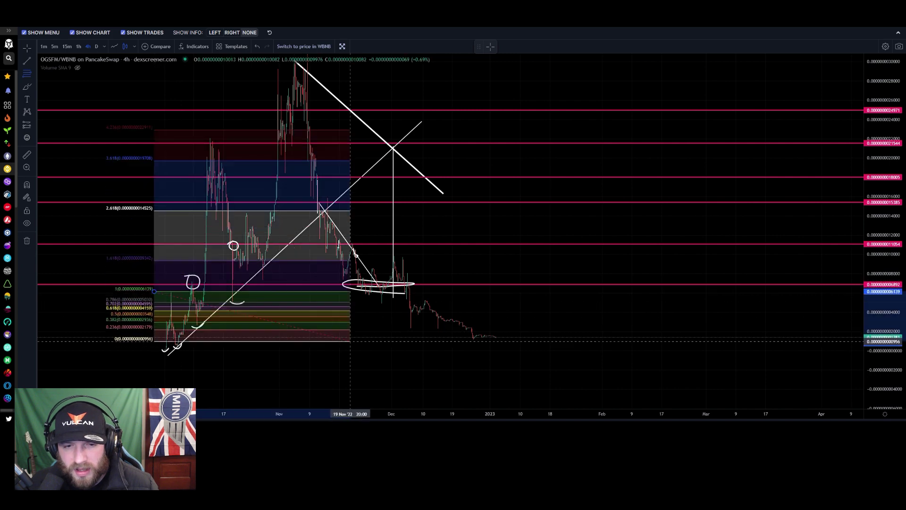
{"action": "left_click", "coordinate": [571, 353]}
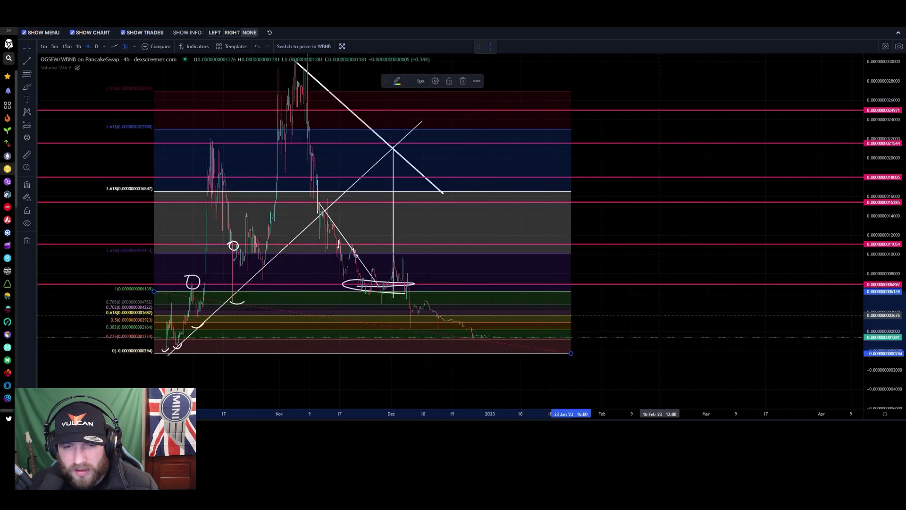
Refine the retracement's anchors, aligning the lower one with the zero price level and the upper one with the first October peak.
{"action": "left_click_drag", "start_coordinate": [661, 321], "coordinate": [714, 205]}
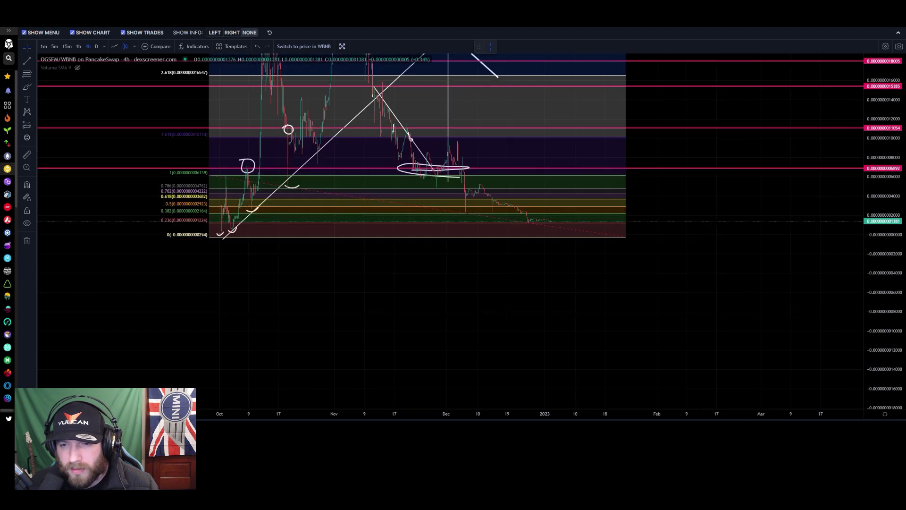
{"action": "left_click_drag", "start_coordinate": [881, 349], "coordinate": [874, 109]}
{"action": "left_click_drag", "start_coordinate": [348, 313], "coordinate": [386, 352]}
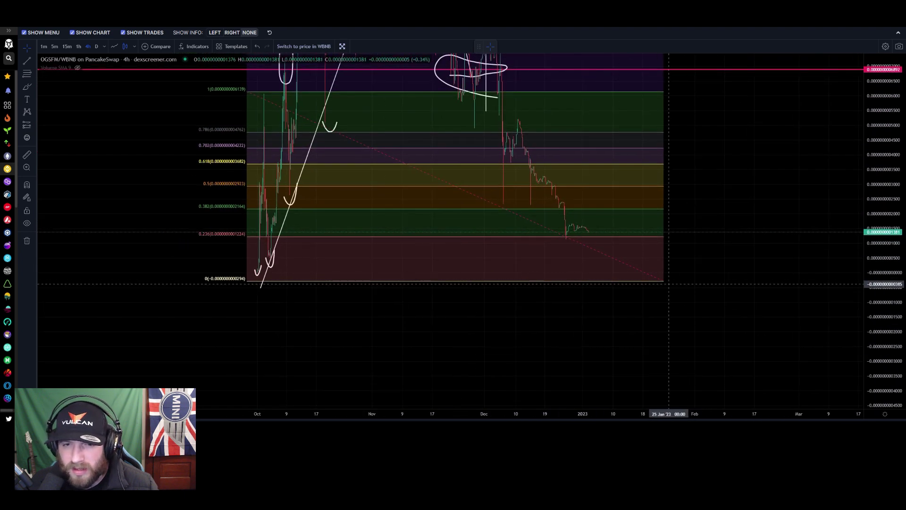
{"action": "left_click_drag", "start_coordinate": [664, 281], "coordinate": [671, 271]}
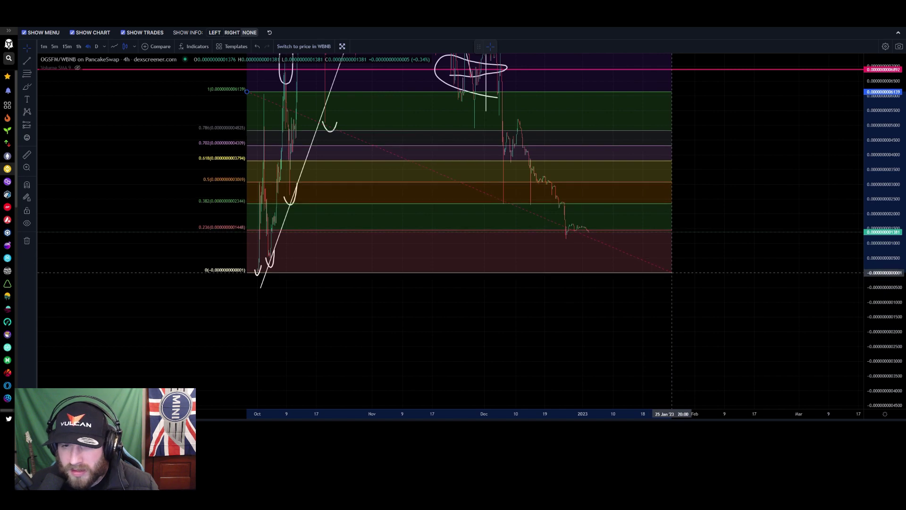
{"action": "left_click_drag", "start_coordinate": [451, 313], "coordinate": [521, 414]}
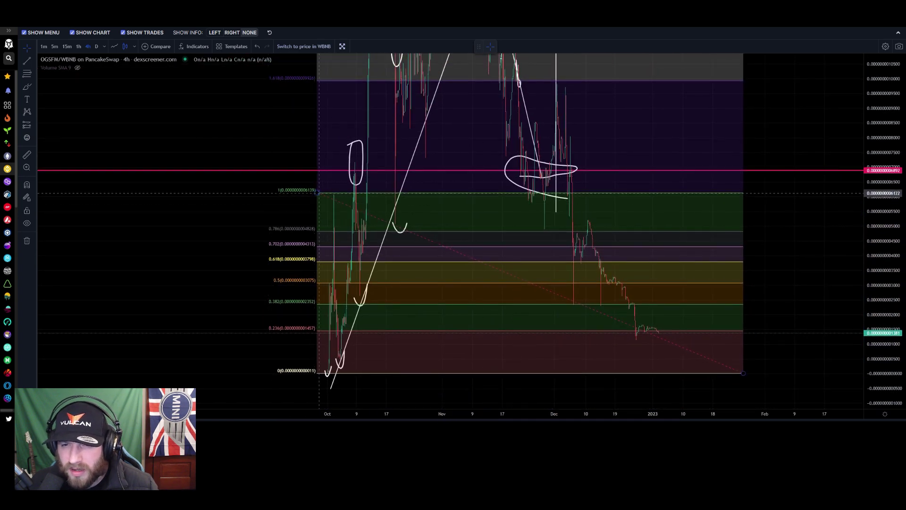
{"action": "left_click_drag", "start_coordinate": [317, 193], "coordinate": [308, 194]}
Examine the price decline against the new Fibonacci levels, comparing the October lows with the recent candles around the 0.236 level.
{"action": "left_click_drag", "start_coordinate": [238, 132], "coordinate": [133, 156]}
{"action": "left_click_drag", "start_coordinate": [881, 125], "coordinate": [774, 312]}
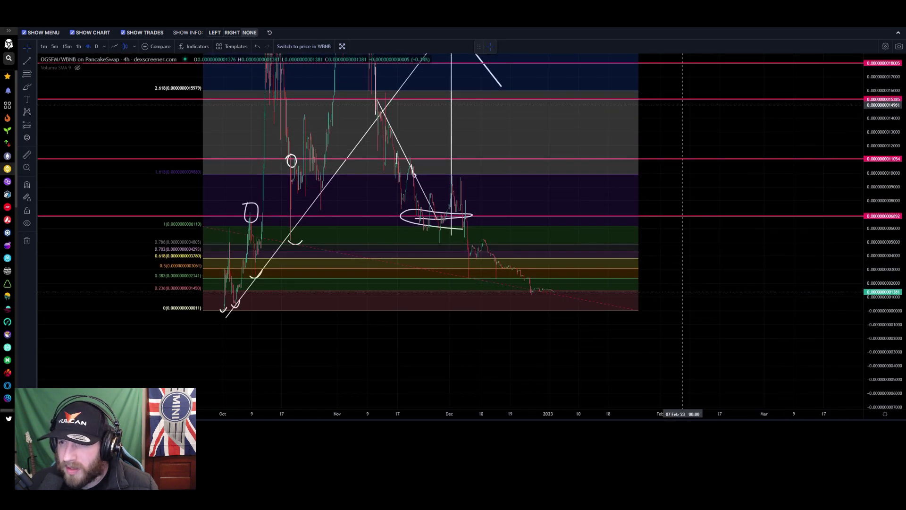
{"action": "left_click_drag", "start_coordinate": [683, 104], "coordinate": [655, 124]}
{"action": "left_click_drag", "start_coordinate": [880, 368], "coordinate": [676, 155]}
{"action": "scroll", "coordinate": [688, 247], "scroll_direction": "up", "scroll_amount": 4}
{"action": "scroll", "coordinate": [587, 249], "scroll_direction": "up", "scroll_amount": 2}
{"action": "left_click_drag", "start_coordinate": [609, 266], "coordinate": [837, 227]}
{"action": "left_click_drag", "start_coordinate": [881, 331], "coordinate": [880, 150]}
{"action": "left_click_drag", "start_coordinate": [678, 149], "coordinate": [724, 271]}
{"action": "left_click_drag", "start_coordinate": [455, 270], "coordinate": [535, 272]}
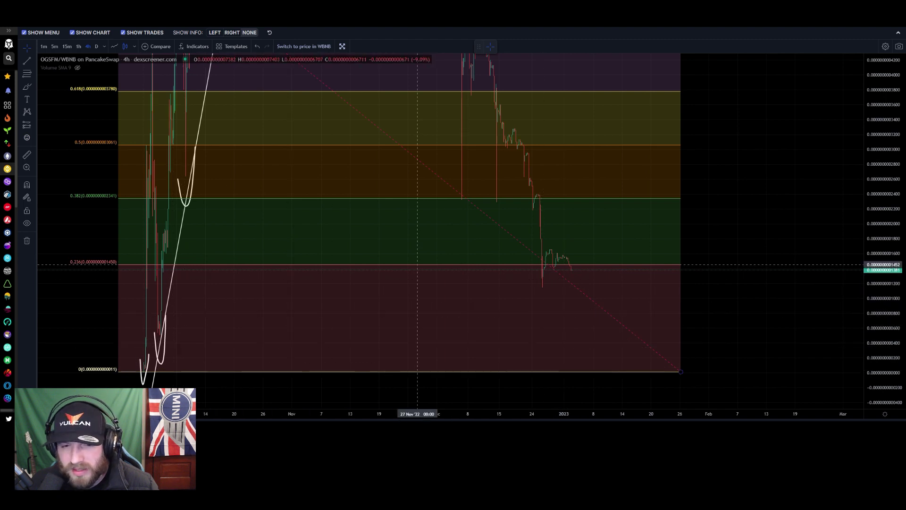
{"action": "left_click_drag", "start_coordinate": [378, 234], "coordinate": [358, 230]}
{"action": "scroll", "coordinate": [364, 244], "scroll_direction": "up", "scroll_amount": 3}
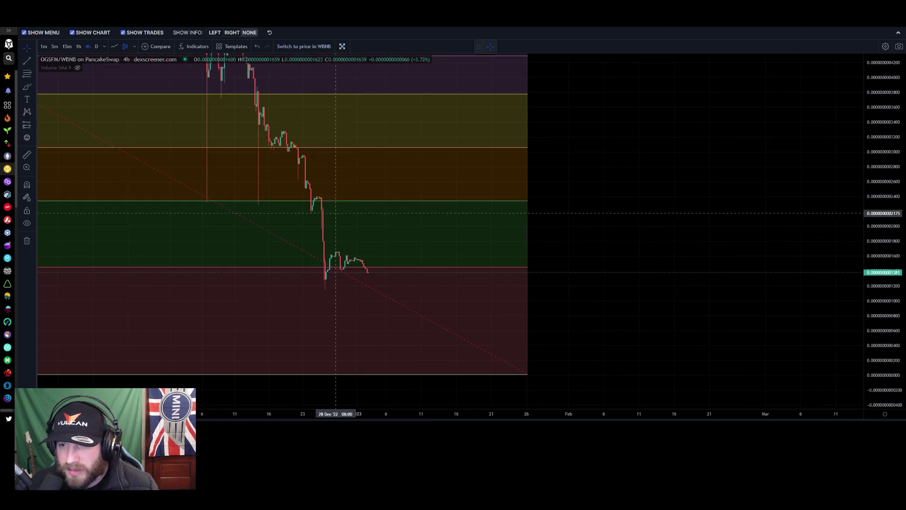
{"action": "left_click_drag", "start_coordinate": [372, 166], "coordinate": [350, 181]}
{"action": "scroll", "coordinate": [376, 257], "scroll_direction": "up", "scroll_amount": 4}
{"action": "scroll", "coordinate": [235, 257], "scroll_direction": "down", "scroll_amount": 13}
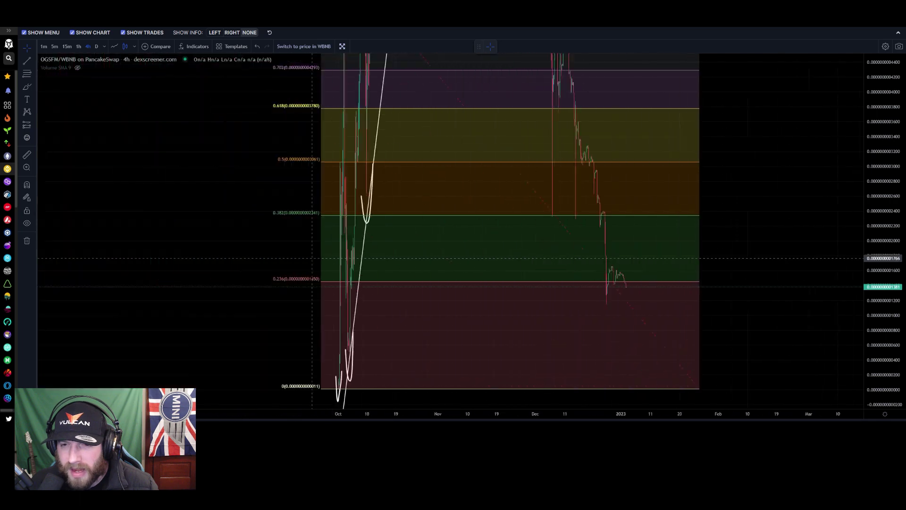
{"action": "scroll", "coordinate": [328, 265], "scroll_direction": "up", "scroll_amount": 3}
{"action": "scroll", "coordinate": [329, 265], "scroll_direction": "up", "scroll_amount": 3}
{"action": "left_click_drag", "start_coordinate": [263, 321], "coordinate": [512, 263]}
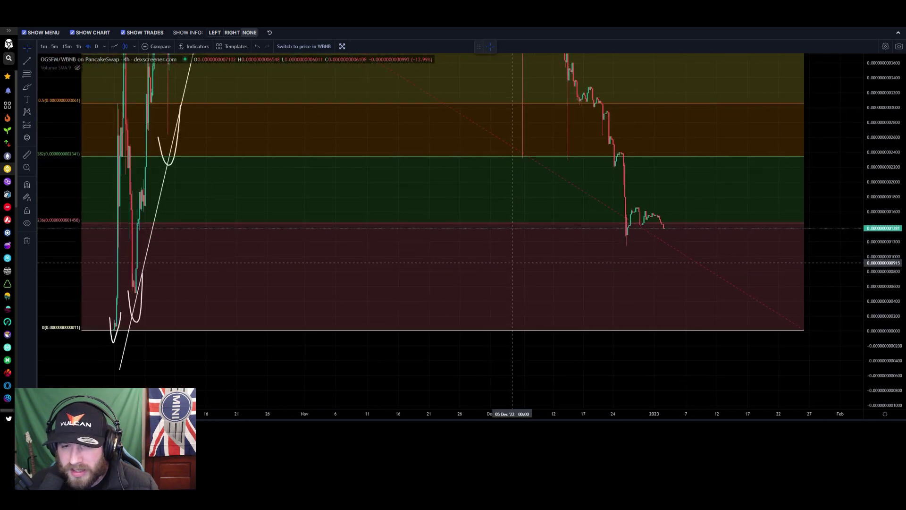
{"action": "left_click_drag", "start_coordinate": [403, 280], "coordinate": [259, 329]}
{"action": "left_click_drag", "start_coordinate": [526, 244], "coordinate": [416, 271]}
{"action": "scroll", "coordinate": [389, 273], "scroll_direction": "up", "scroll_amount": 7}
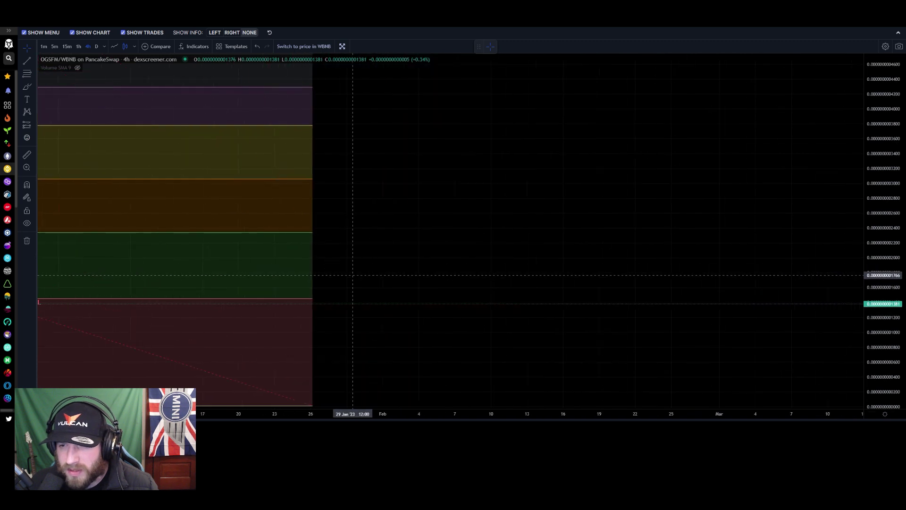
Draw a second Fibonacci retracement over the recent consolidation, from its low level at 06 Jan '23 up to its high at 26 Dec '22.
{"action": "left_click_drag", "start_coordinate": [269, 253], "coordinate": [545, 199]}
{"action": "left_click_drag", "start_coordinate": [879, 321], "coordinate": [869, 262]}
{"action": "left_click_drag", "start_coordinate": [414, 203], "coordinate": [468, 187]}
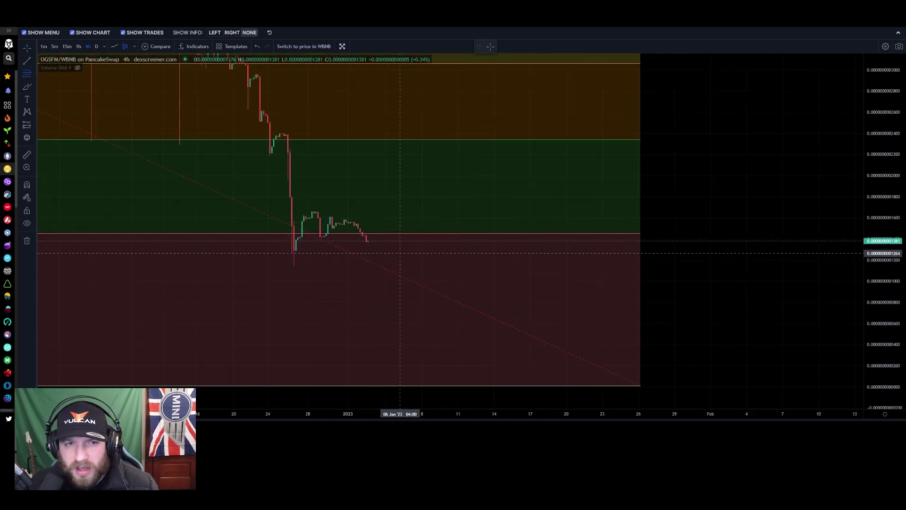
{"action": "left_click", "coordinate": [408, 251]}
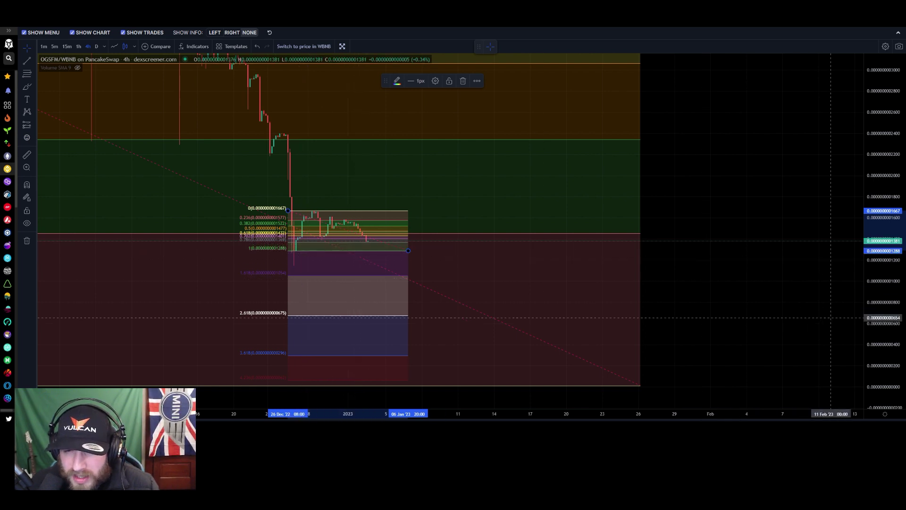
{"action": "left_click_drag", "start_coordinate": [882, 344], "coordinate": [882, 175]}
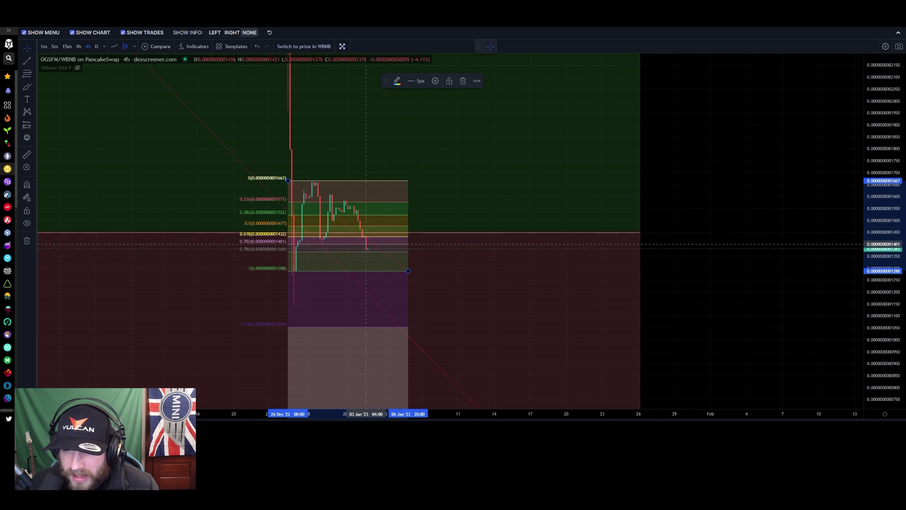
Invert the price scale, and brush a loop around the 0.786 label and a path from the latest candle to the 0.382 and 0.236 levels.
{"action": "right_click", "coordinate": [883, 219]}
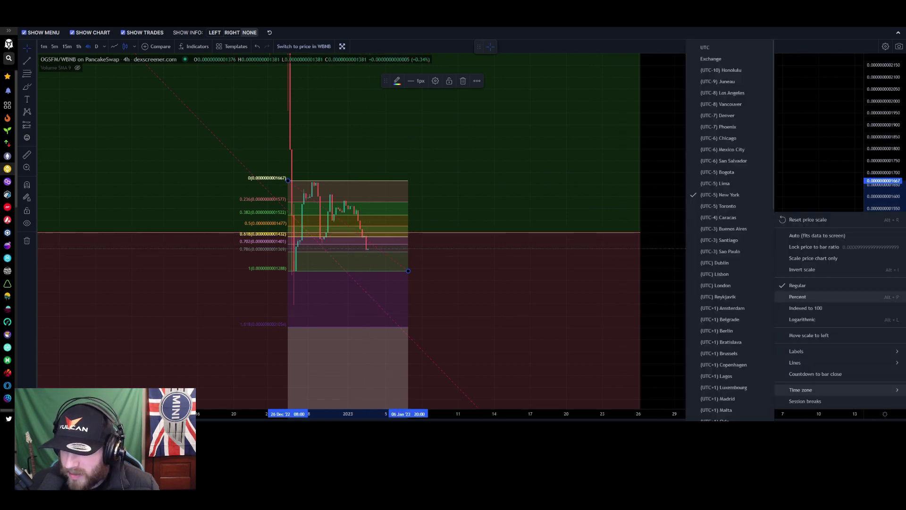
{"action": "left_click", "coordinate": [802, 270]}
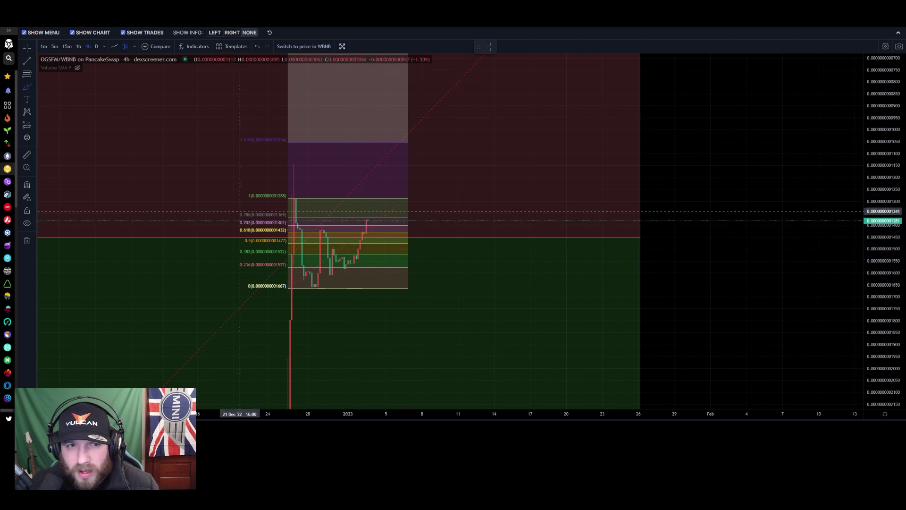
{"action": "left_click_drag", "start_coordinate": [296, 219], "coordinate": [240, 213]}
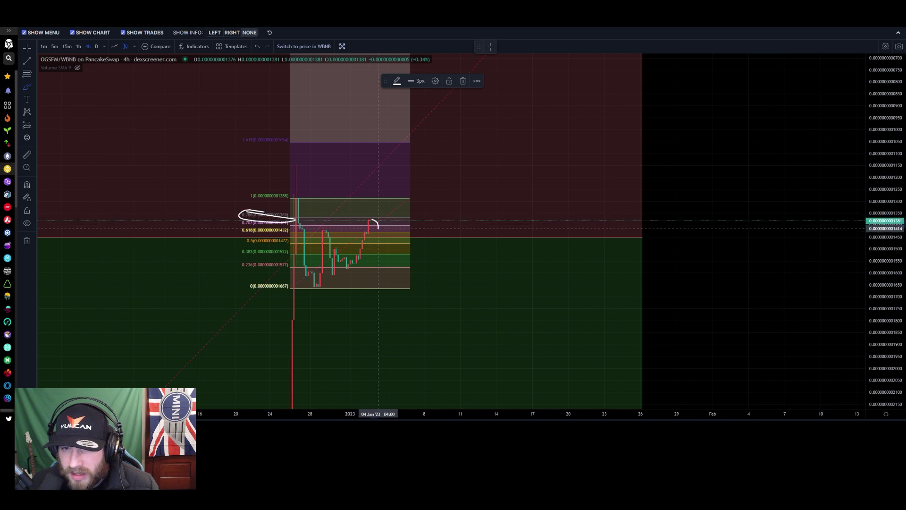
{"action": "left_click_drag", "start_coordinate": [380, 249], "coordinate": [390, 271]}
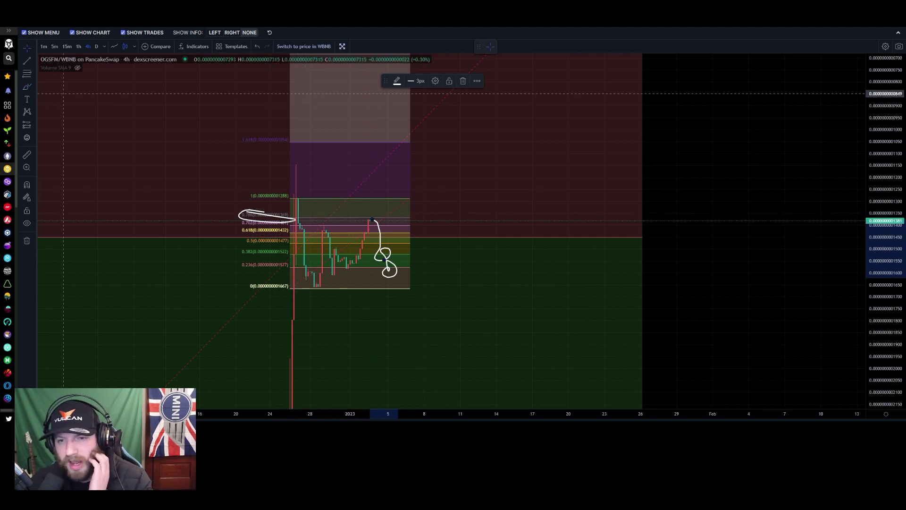
Draw two crossing trend lines along the consolidation, from 26 Dec '22 to 08 Jan '23 and from 27 Dec '22 to 06 Jan '23.
{"action": "left_click", "coordinate": [27, 61]}
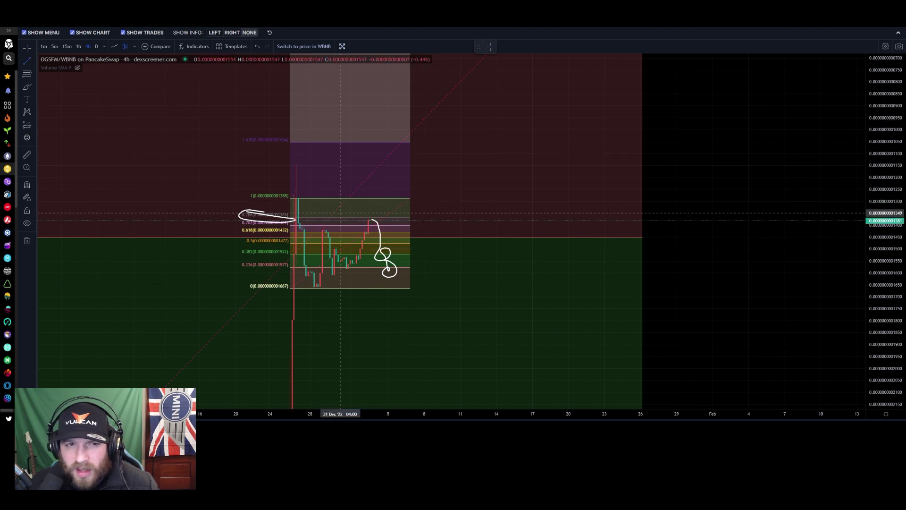
{"action": "left_click", "coordinate": [293, 194]}
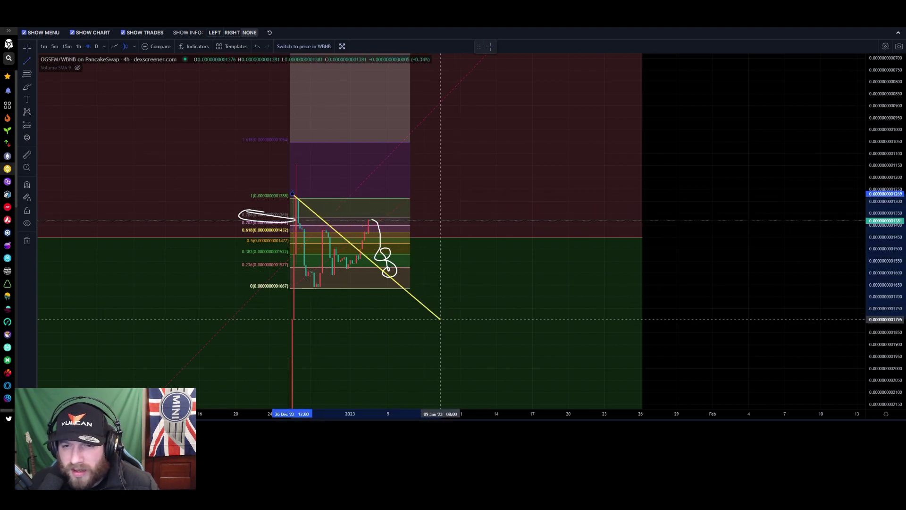
{"action": "left_click", "coordinate": [433, 330]}
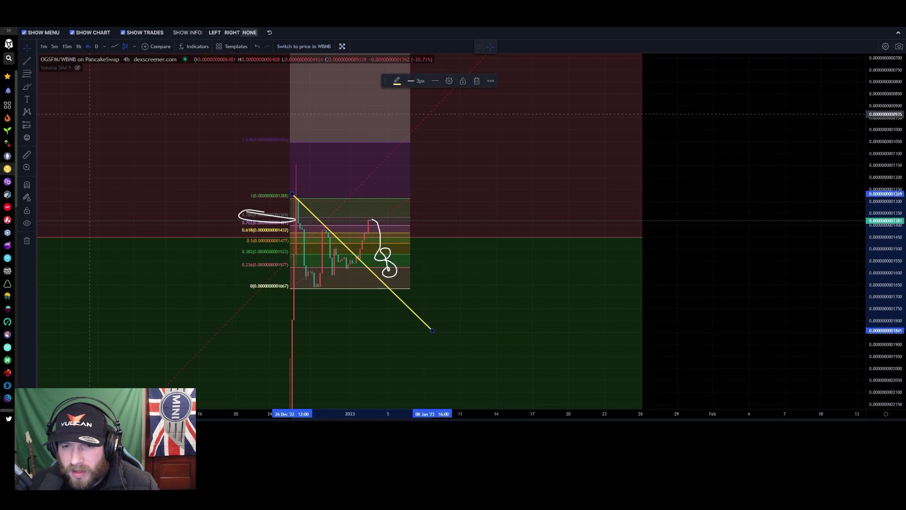
{"action": "left_click", "coordinate": [314, 289]}
{"action": "left_click", "coordinate": [401, 242]}
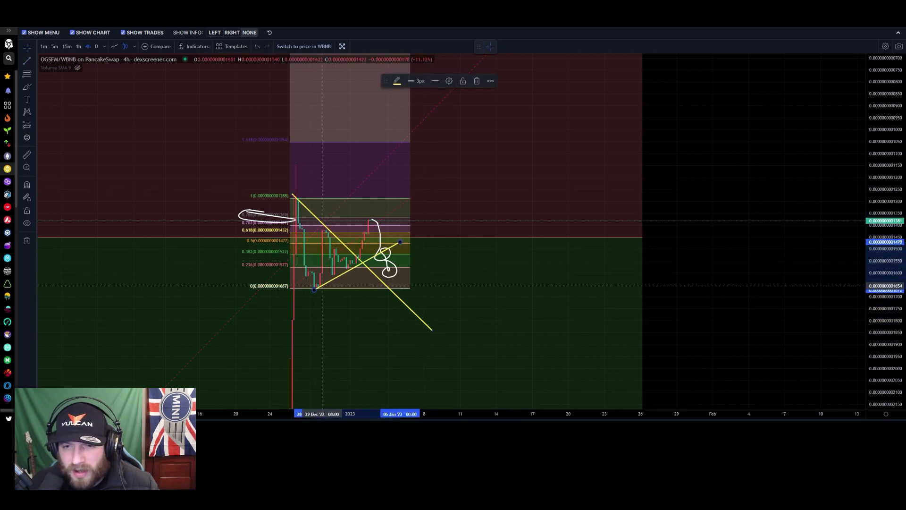
{"action": "left_click_drag", "start_coordinate": [315, 289], "coordinate": [303, 296]}
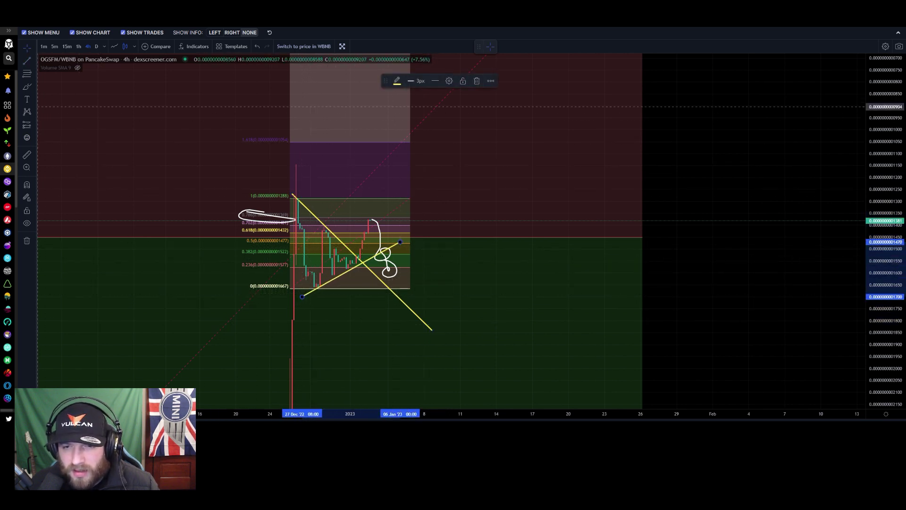
Draw a near-vertical line across the triangle's opening at 27 Dec '22, and extend the rising trend line back to 26 Dec '22.
{"action": "left_click", "coordinate": [27, 61]}
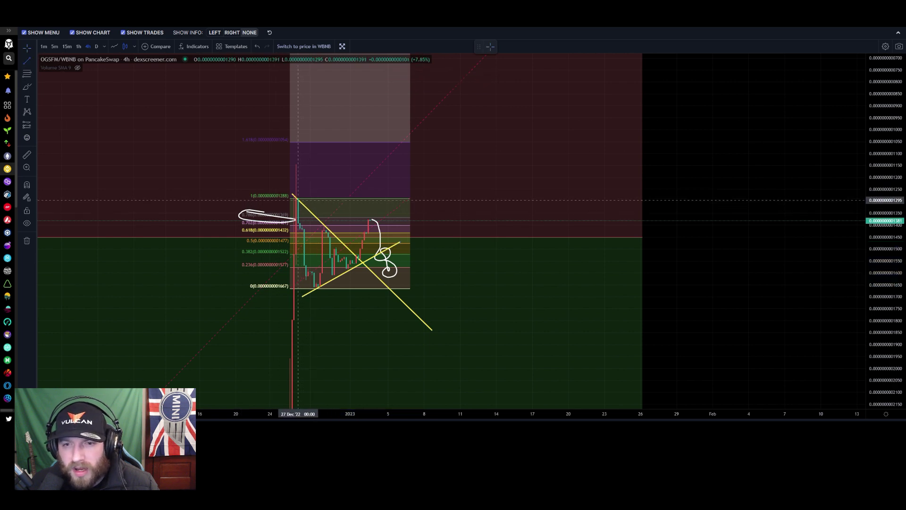
{"action": "left_click", "coordinate": [298, 201]}
{"action": "left_click", "coordinate": [300, 296]}
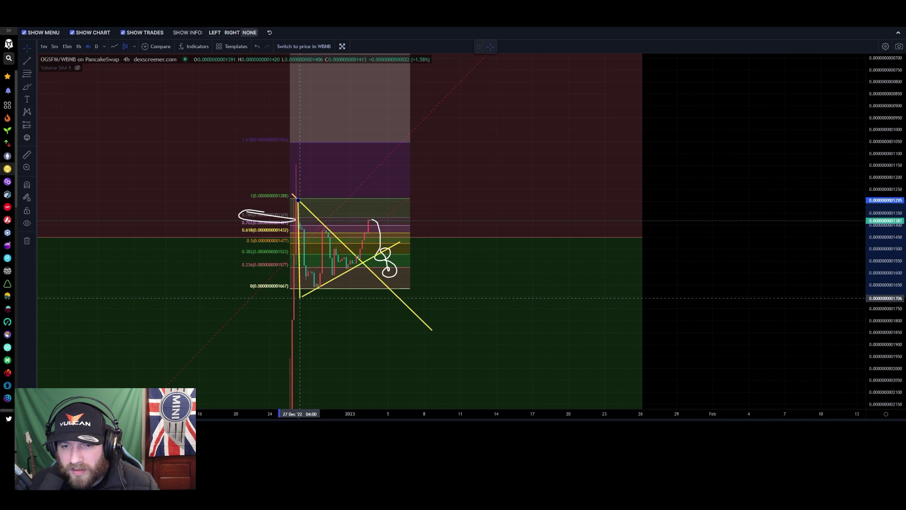
{"action": "key", "text": "Escape"}
{"action": "left_click_drag", "start_coordinate": [304, 296], "coordinate": [292, 304]}
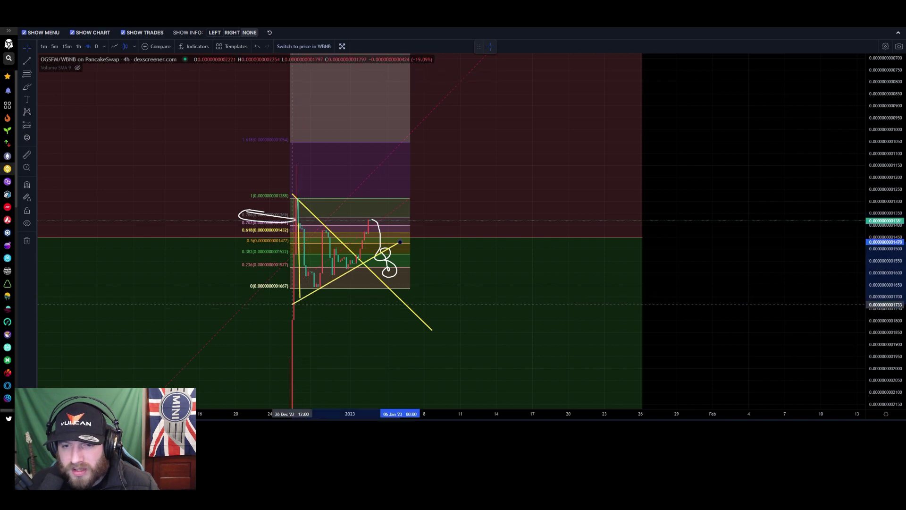
Move the near-vertical line to 02 Jan '23, projecting it upward from the crossing of the two trend lines.
{"action": "left_click_drag", "start_coordinate": [299, 267], "coordinate": [356, 223]}
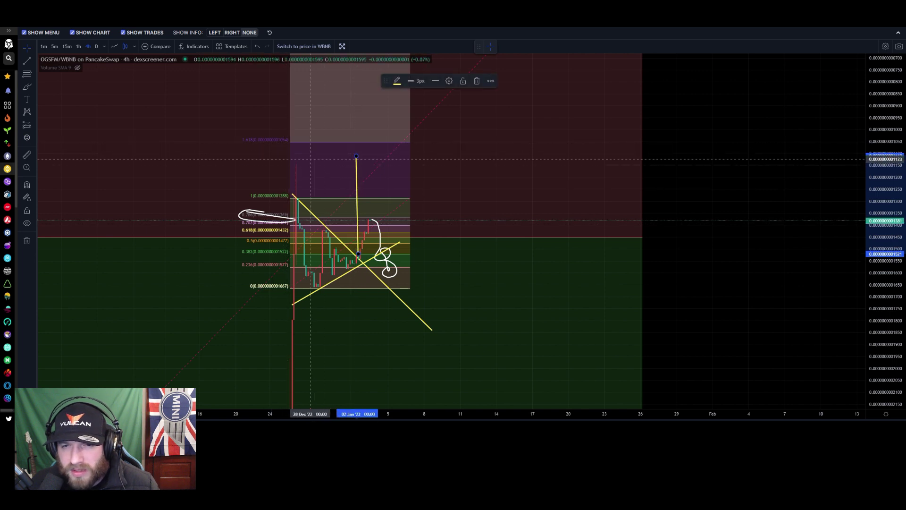
{"action": "left_click_drag", "start_coordinate": [452, 188], "coordinate": [458, 154]}
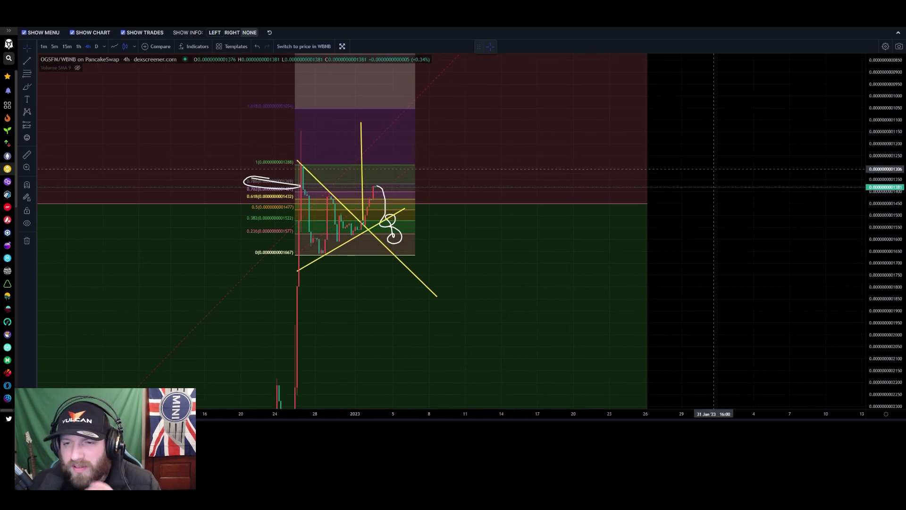
Turn off the price scale inversion.
{"action": "right_click", "coordinate": [885, 245]}
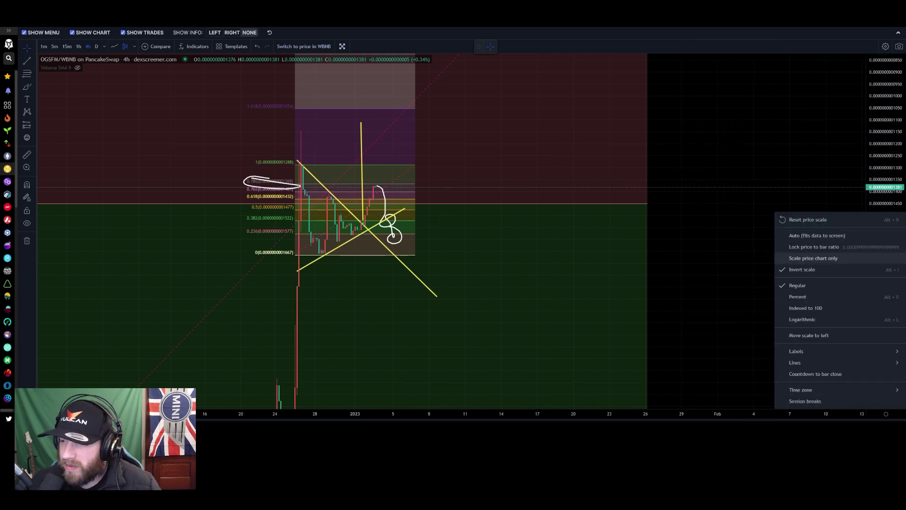
{"action": "left_click", "coordinate": [778, 257]}
{"action": "left_click_drag", "start_coordinate": [704, 203], "coordinate": [711, 155]}
{"action": "scroll", "coordinate": [425, 306], "scroll_direction": "down", "scroll_amount": 2}
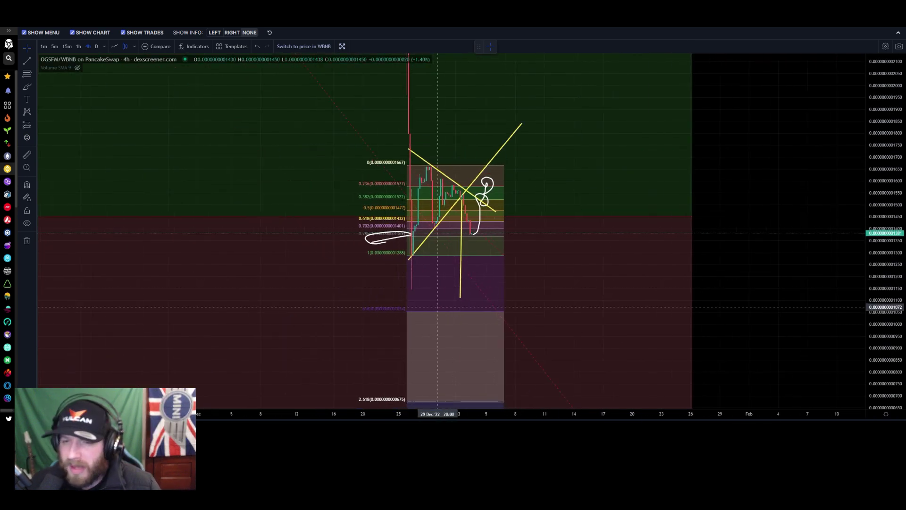
{"action": "left_click_drag", "start_coordinate": [765, 283], "coordinate": [780, 257]}
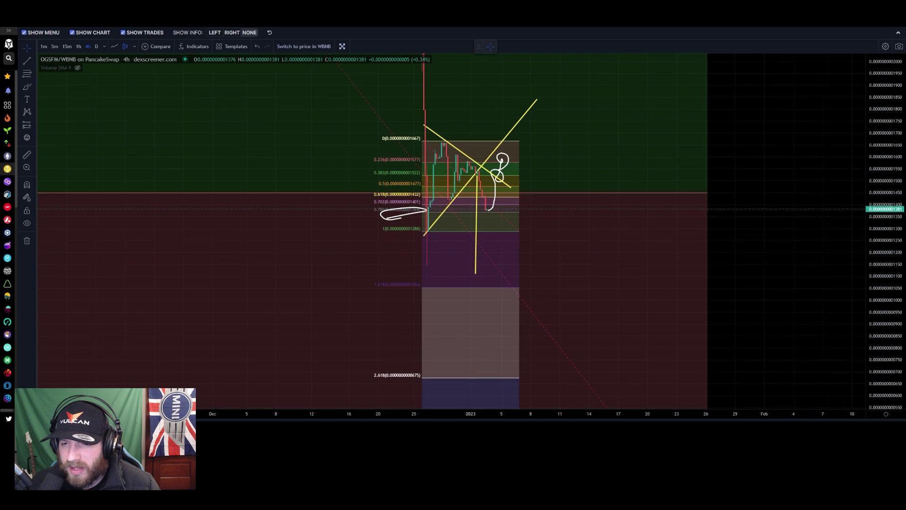
Move the near-vertical line above the trend lines' crossing at 02 Jan '23 so it projects upward from that point.
{"action": "left_click_drag", "start_coordinate": [880, 189], "coordinate": [879, 250]}
{"action": "left_click_drag", "start_coordinate": [476, 263], "coordinate": [481, 108]}
{"action": "left_click_drag", "start_coordinate": [481, 147], "coordinate": [483, 144]}
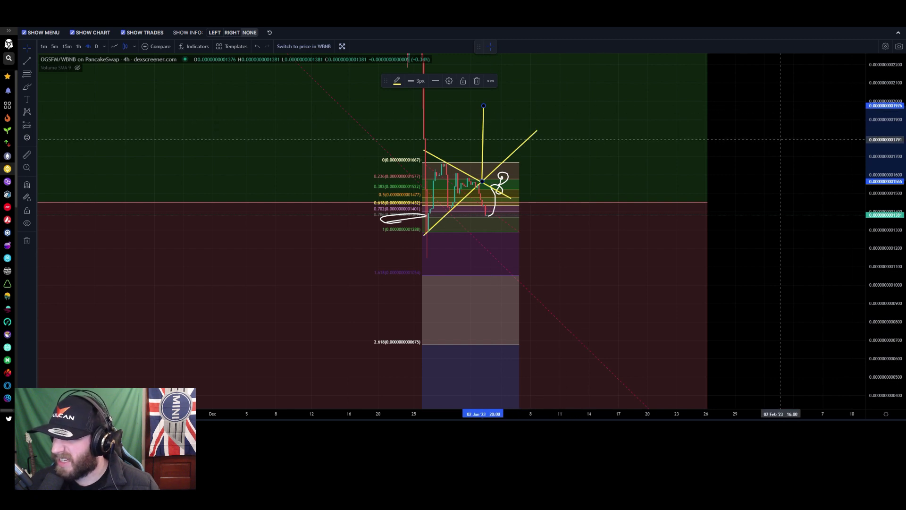
{"action": "left_click_drag", "start_coordinate": [786, 139], "coordinate": [807, 157]}
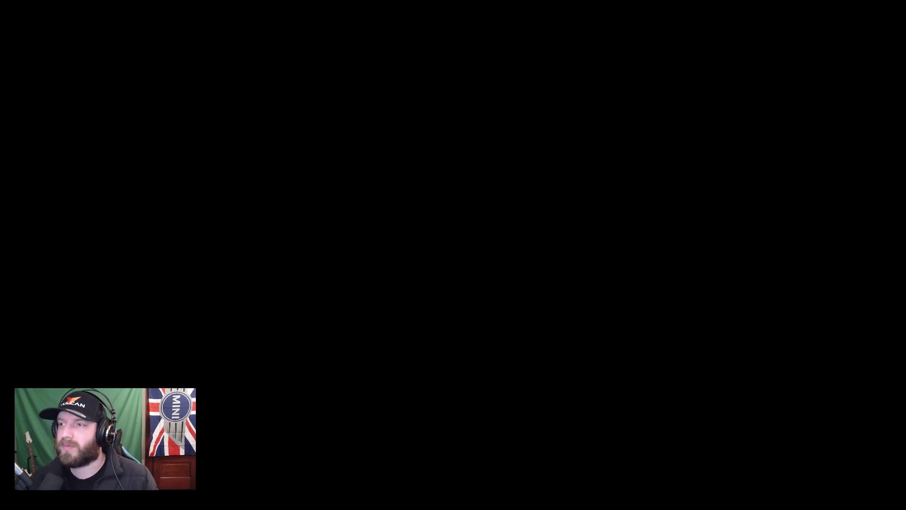